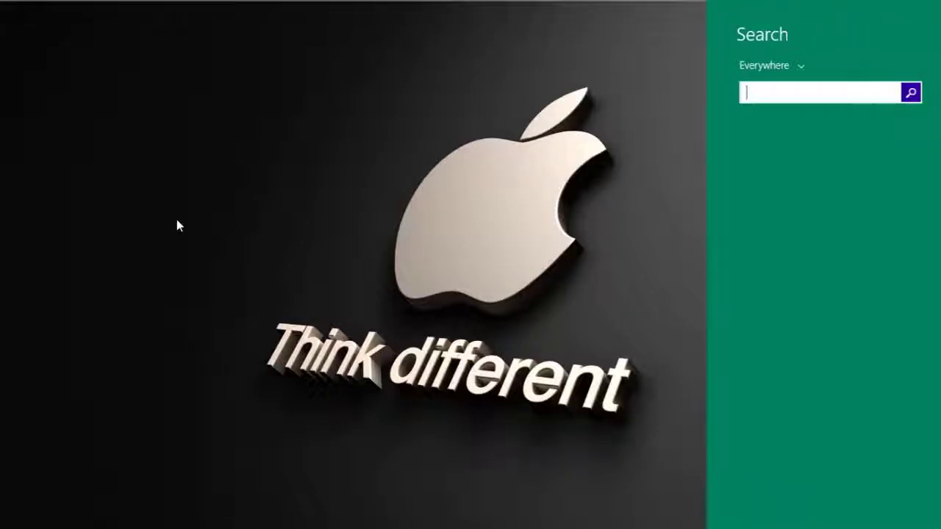
# Launch P6 Professional R16.1 from Windows Search and log in with the account password.
pyautogui.write('p6 Professional R16.1 (x64')
pyautogui.press('Return')
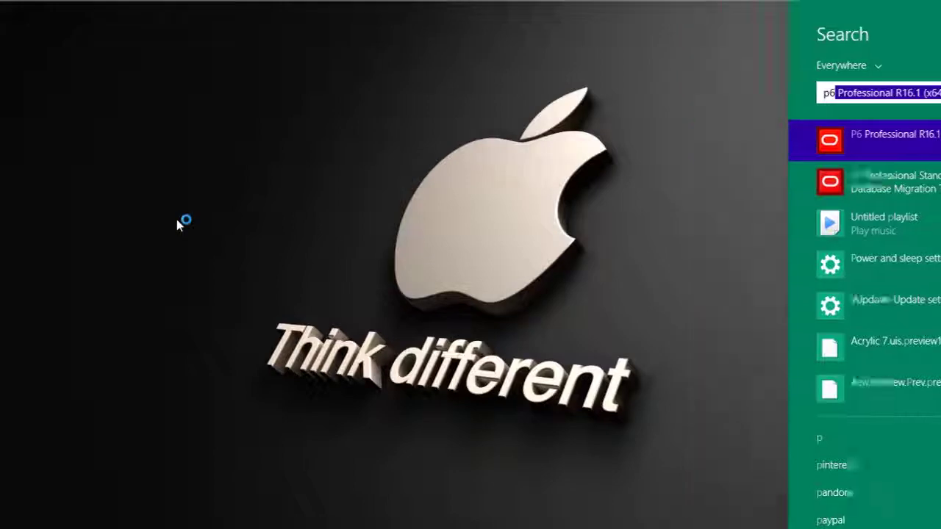
pyautogui.write('admin')
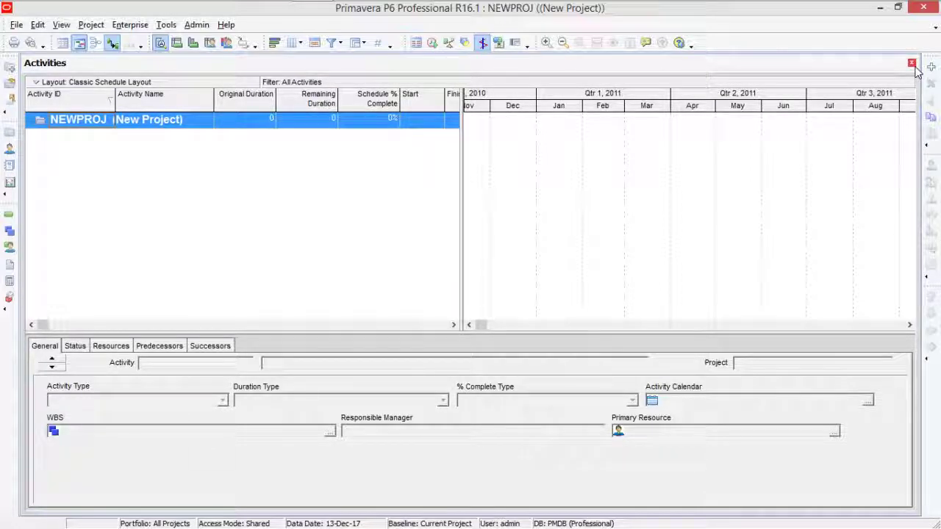
# Close NEWPROJ's Activities window, leaving an empty workspace.
pyautogui.click(912, 62)
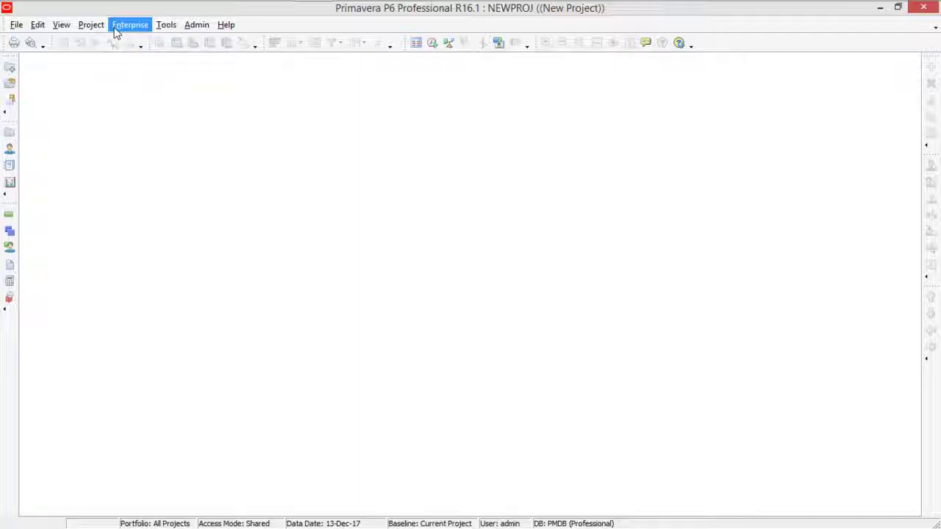
# In the Enterprise Project Structure editor, add a new node under Enterprise.
pyautogui.click(115, 33)
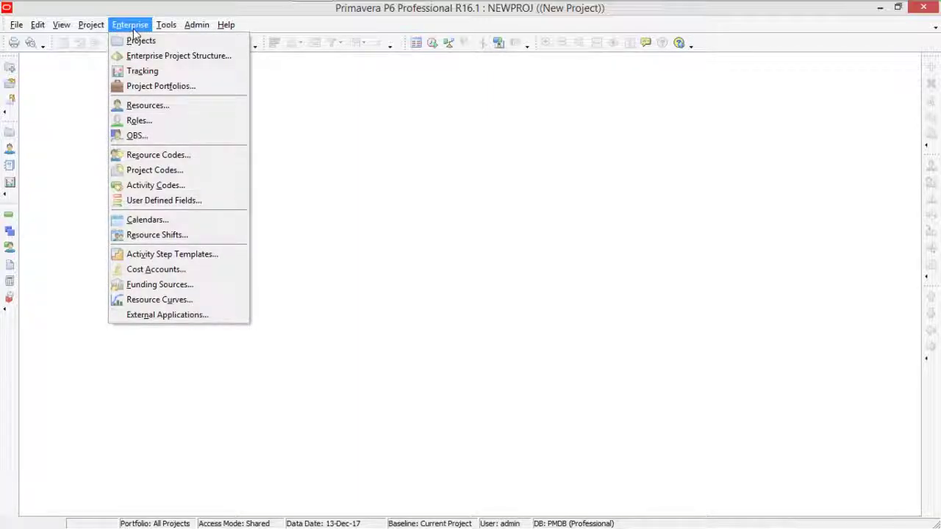
pyautogui.click(173, 56)
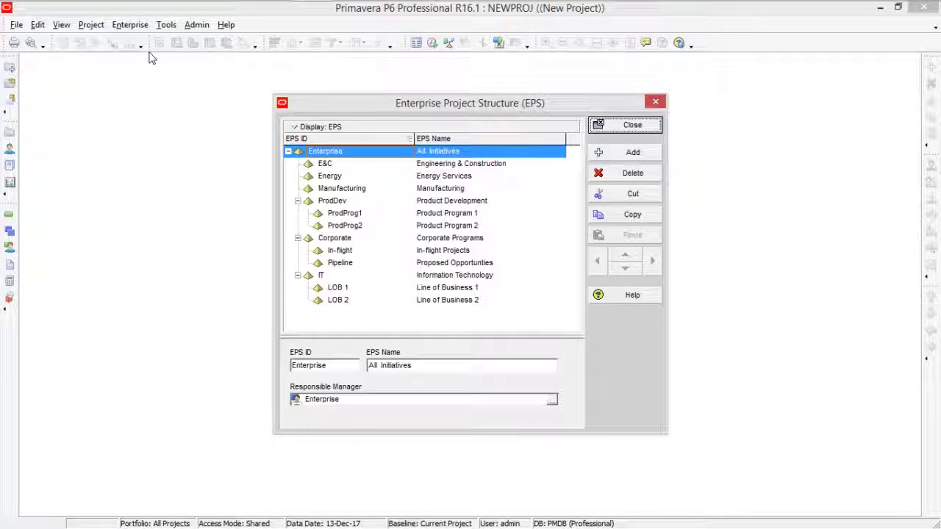
pyautogui.click(335, 154)
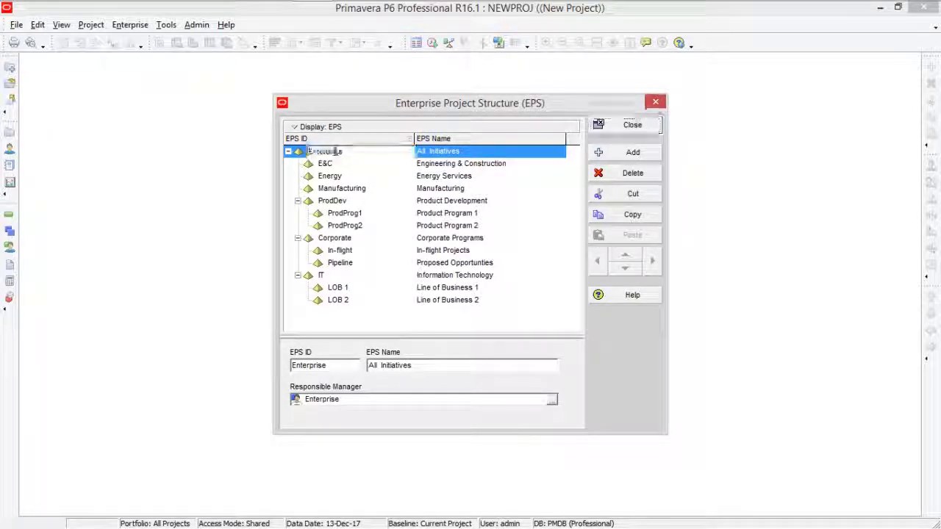
pyautogui.click(451, 152)
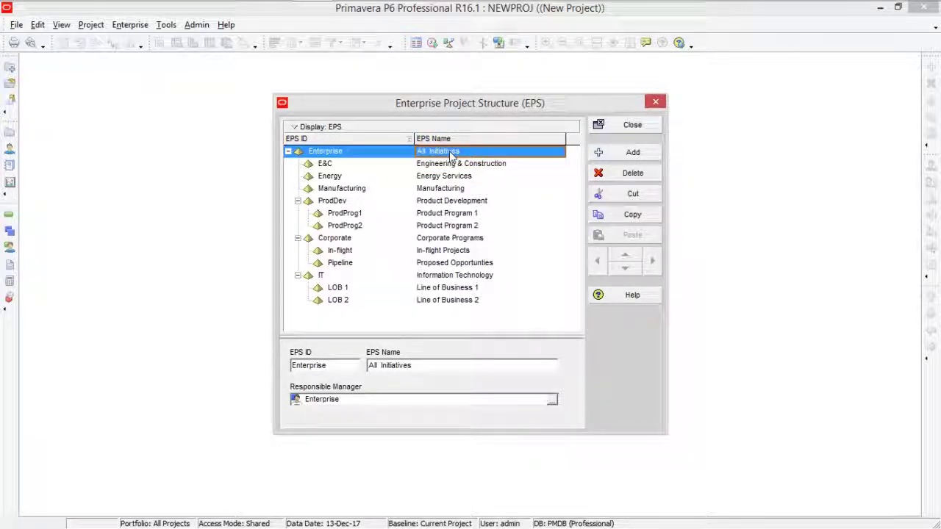
pyautogui.click(637, 157)
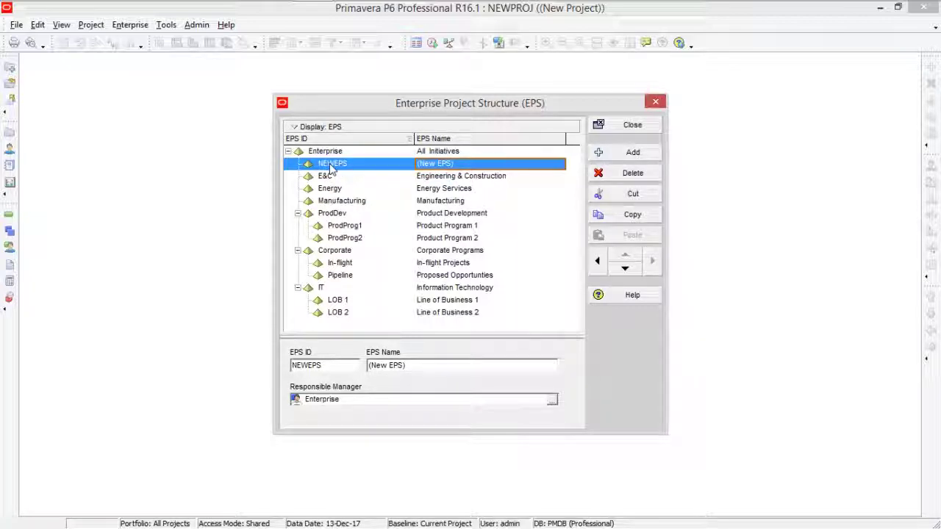
# Give the new node EPS ID 1 and name 'Primavera lectures', then close the editor.
pyautogui.click(330, 164)
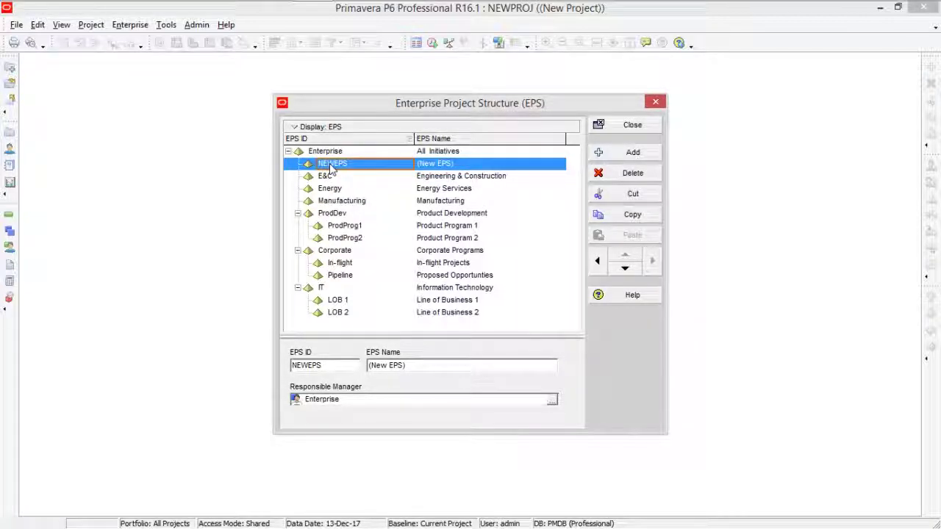
pyautogui.write('1')
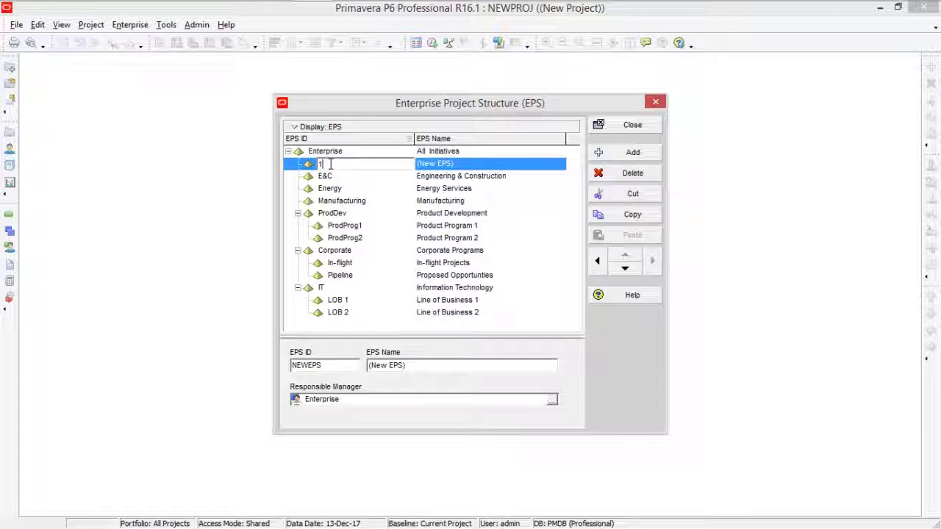
pyautogui.press('Return')
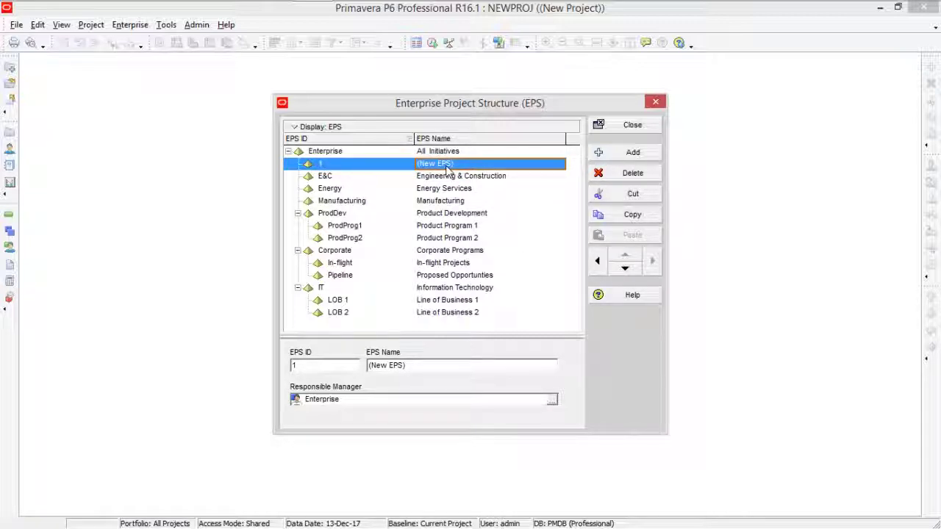
pyautogui.click(447, 169)
pyautogui.write('Primavera lectures')
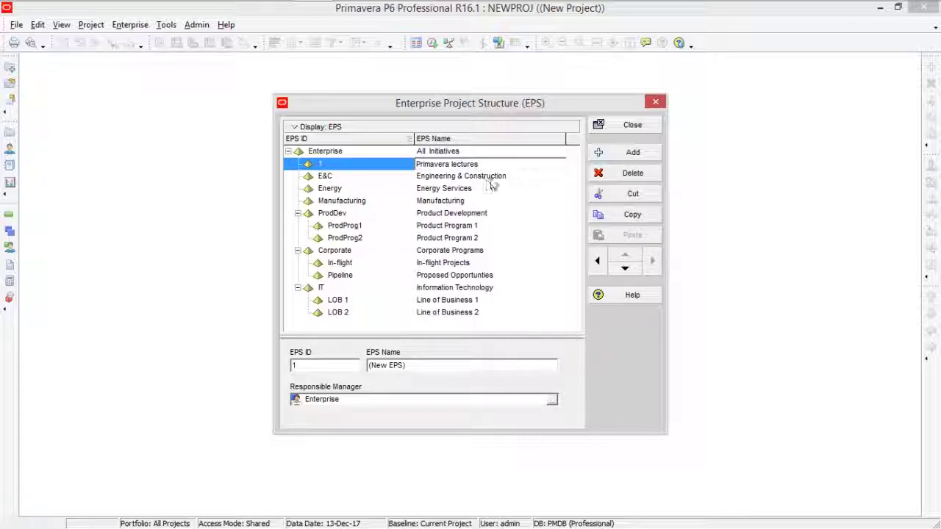
pyautogui.press('Return')
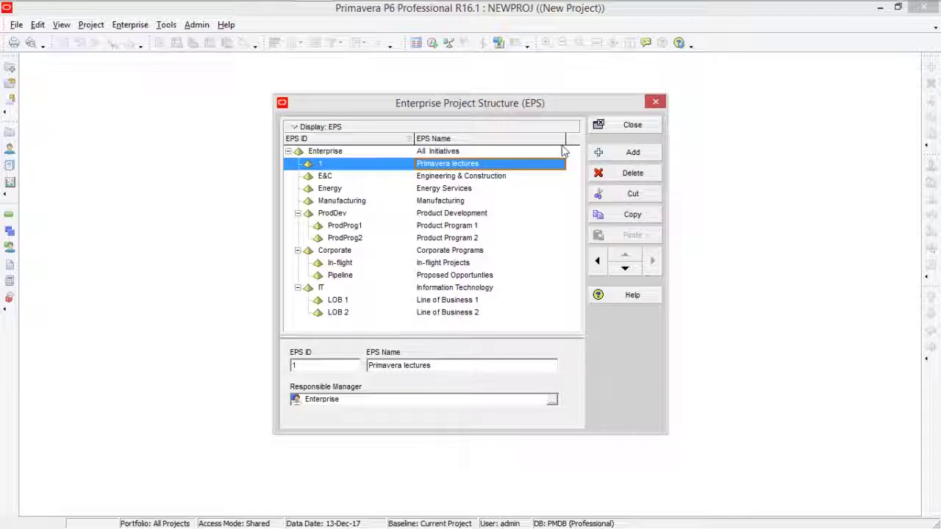
pyautogui.click(617, 126)
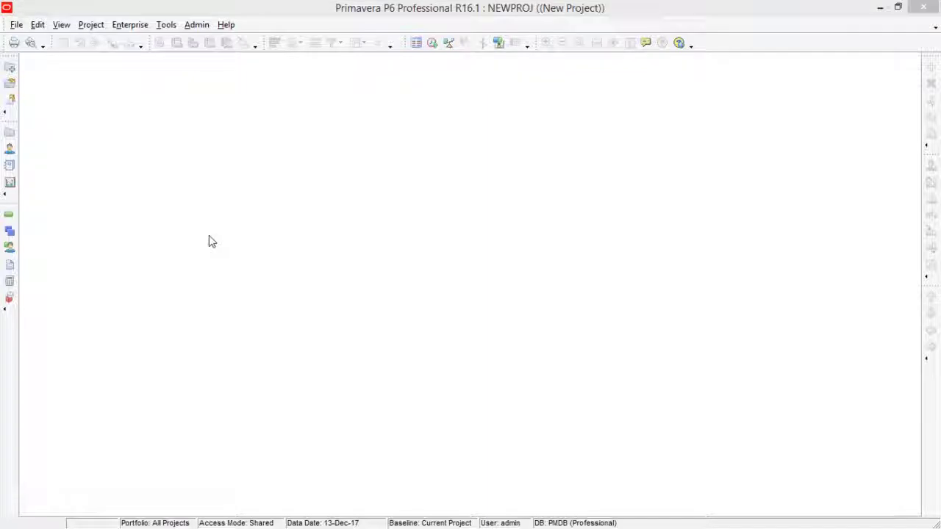
# Show the Projects window and inspect the NEWPROJ and 'Primavera lectures' EPS rows.
pyautogui.click(9, 136)
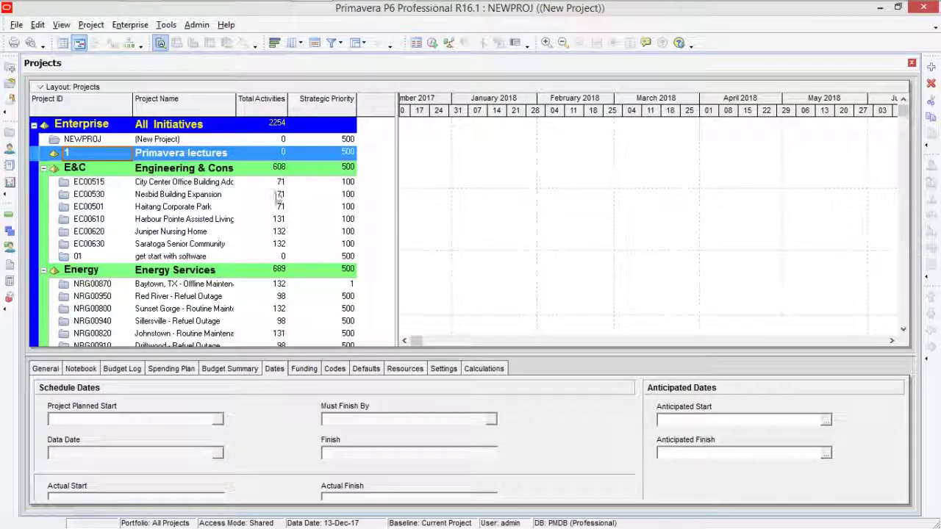
pyautogui.click(151, 139)
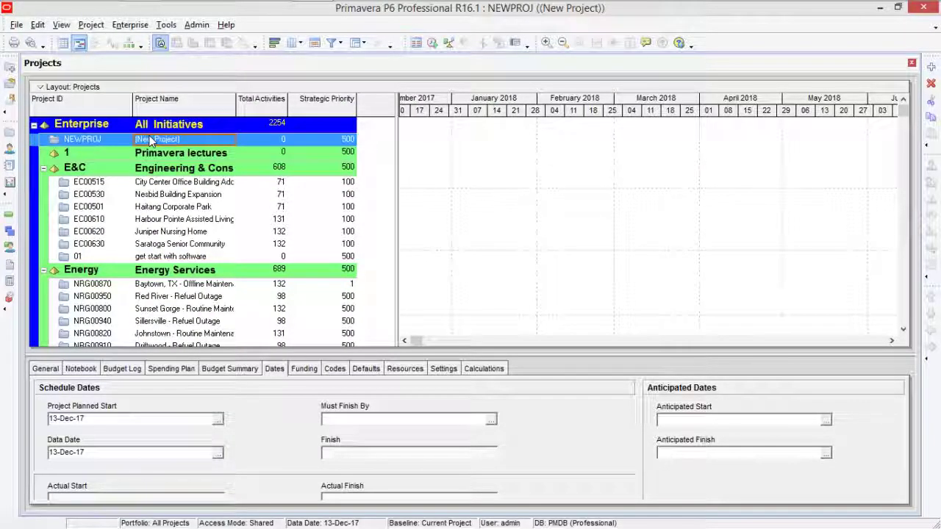
pyautogui.click(177, 153)
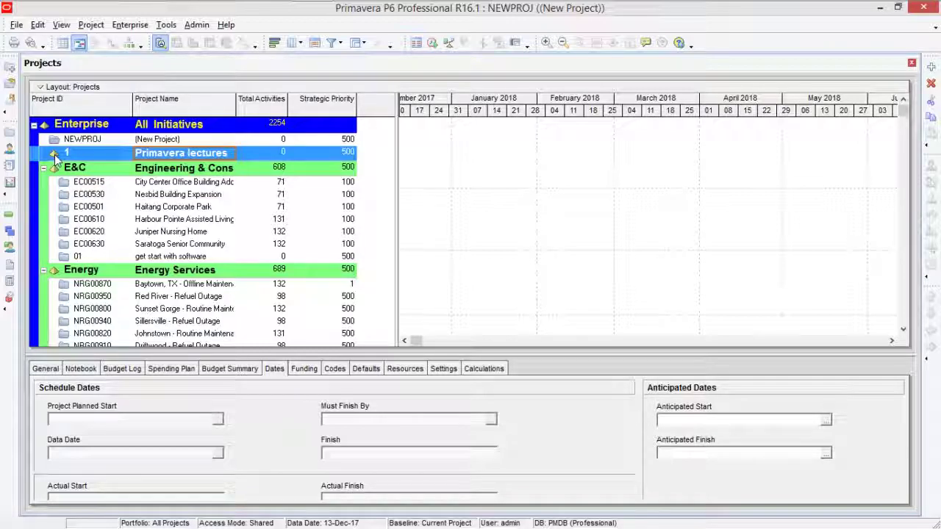
pyautogui.click(177, 156)
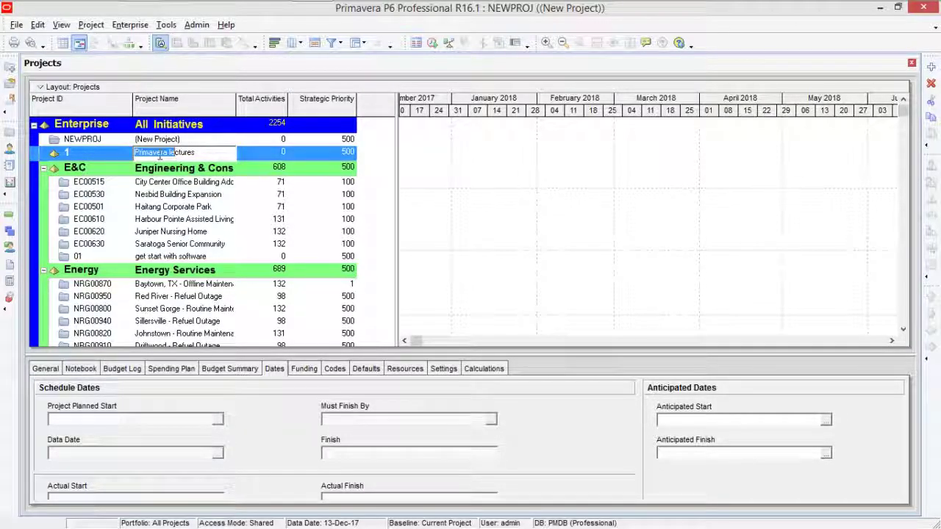
pyautogui.moveTo(177, 156); pyautogui.dragTo(127, 156)
pyautogui.click(126, 155)
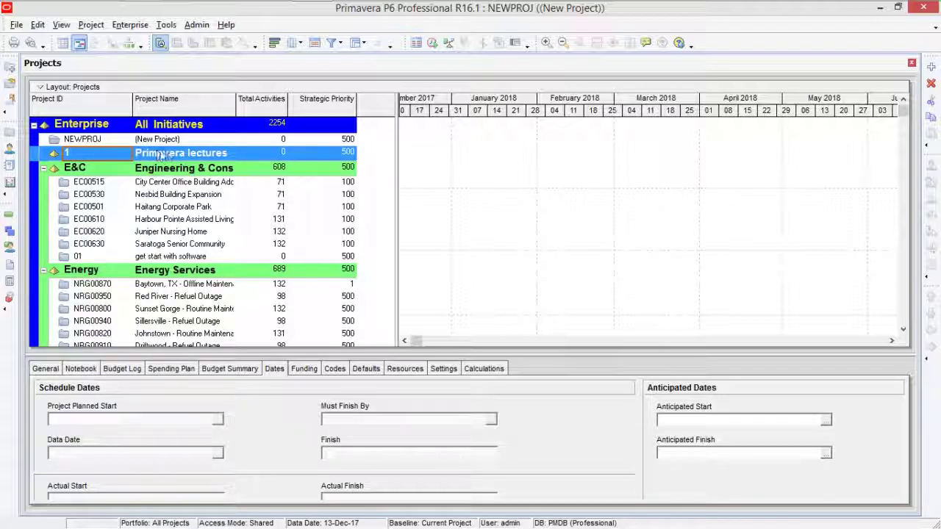
pyautogui.click(168, 154)
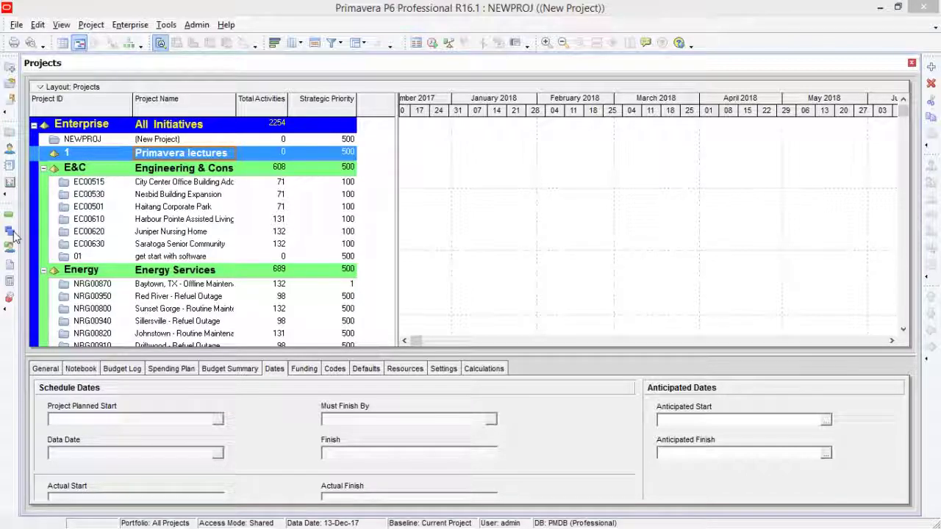
# In NEWPROJ's WBS view, add a new element with code 'WBS 1'.
pyautogui.click(10, 231)
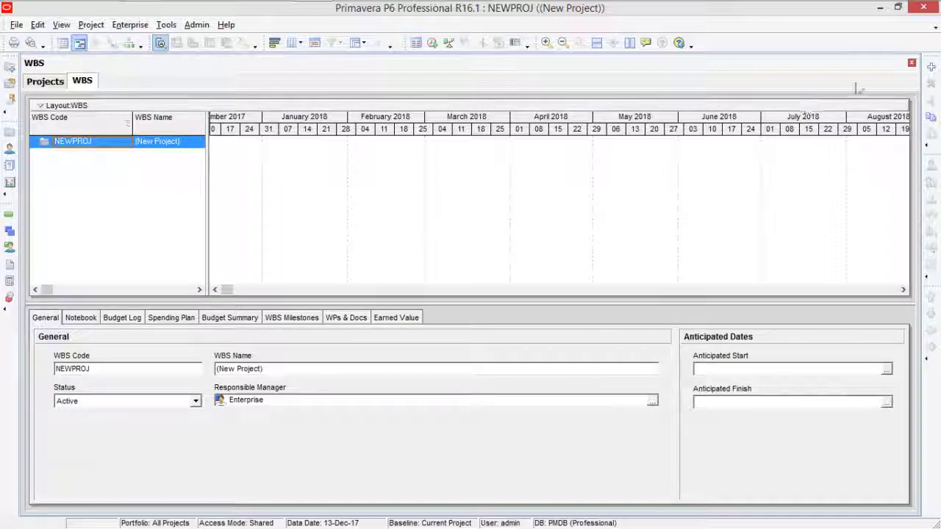
pyautogui.click(932, 67)
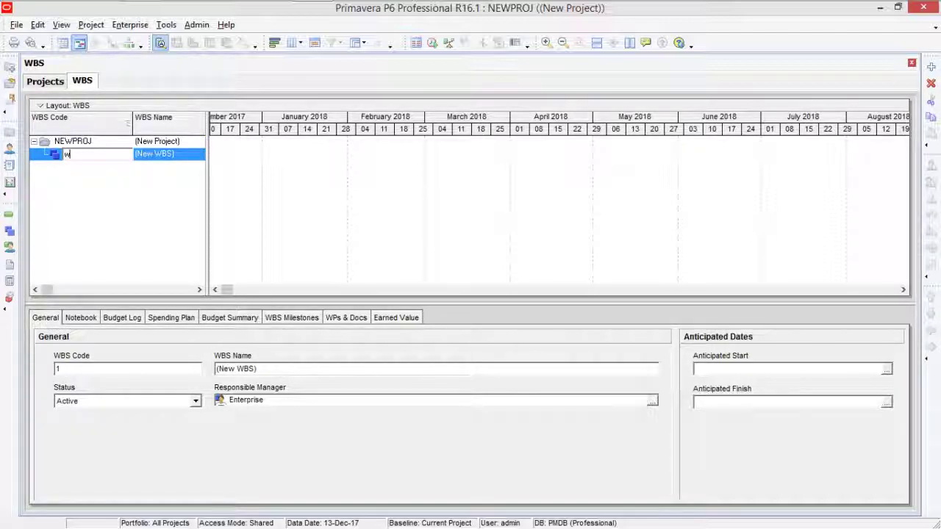
pyautogui.doubleClick(66, 153)
pyautogui.press('BackSpace')
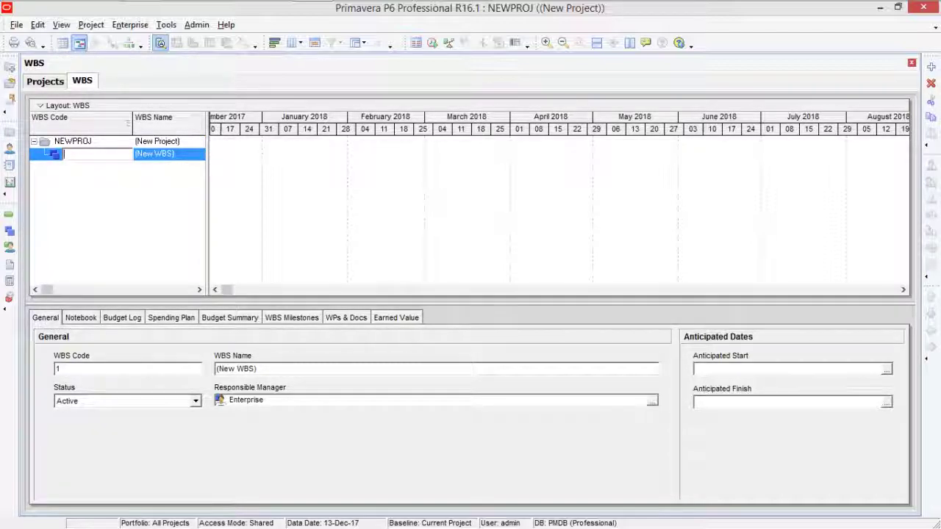
pyautogui.write('WBS')
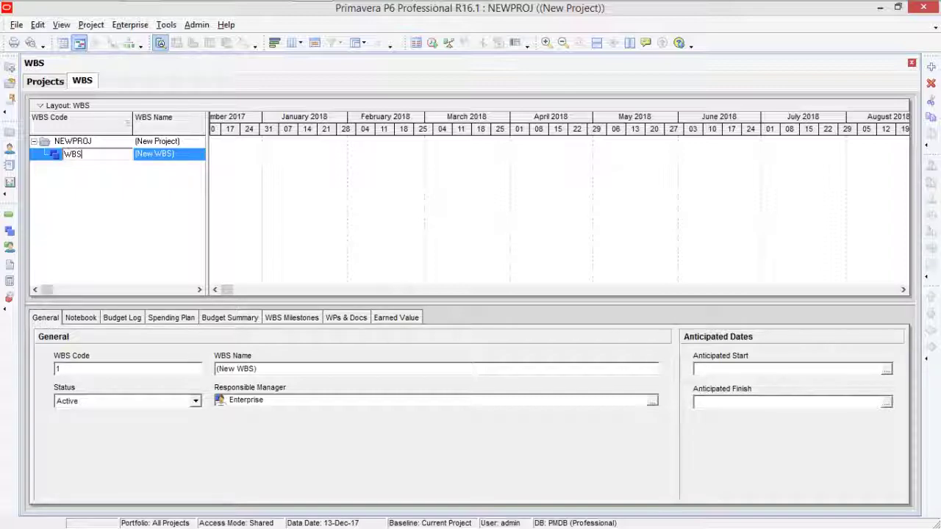
pyautogui.write(' 1')
pyautogui.click(163, 156)
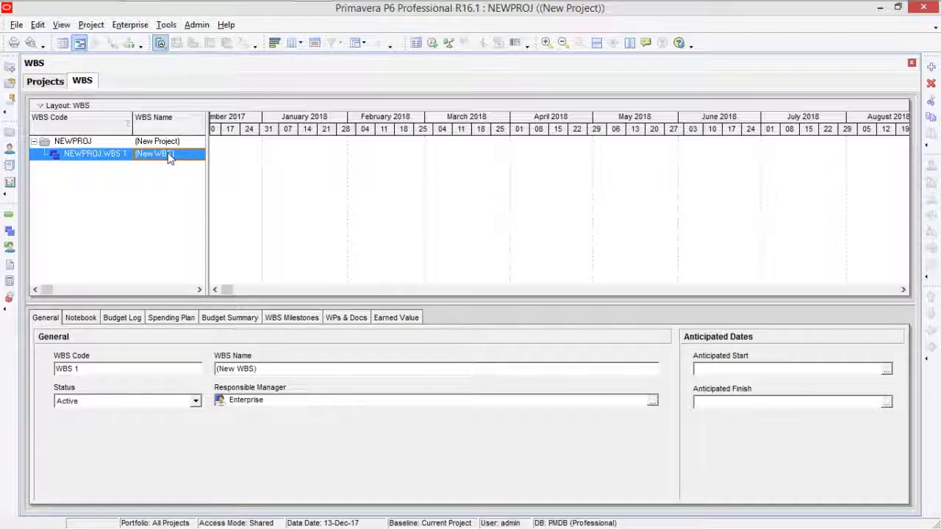
# Replace the placeholder name (New WBS) with STRUCTURE.
pyautogui.click(169, 156)
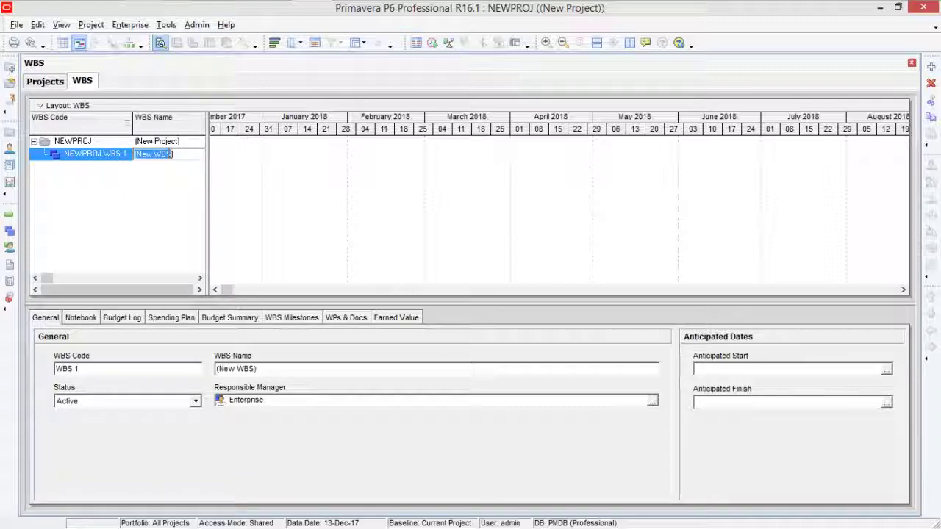
pyautogui.click(170, 154)
pyautogui.moveTo(171, 154); pyautogui.dragTo(135, 154)
pyautogui.write('s')
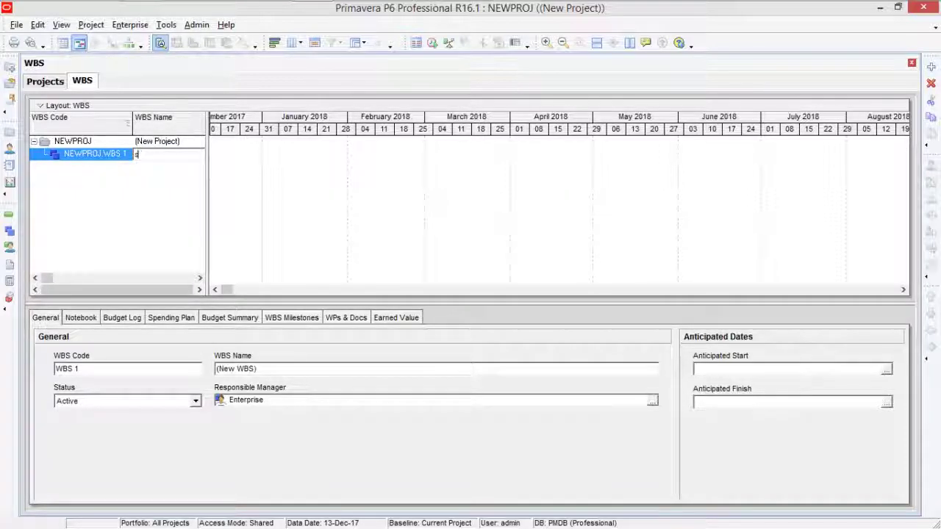
pyautogui.write('TRUCTURE')
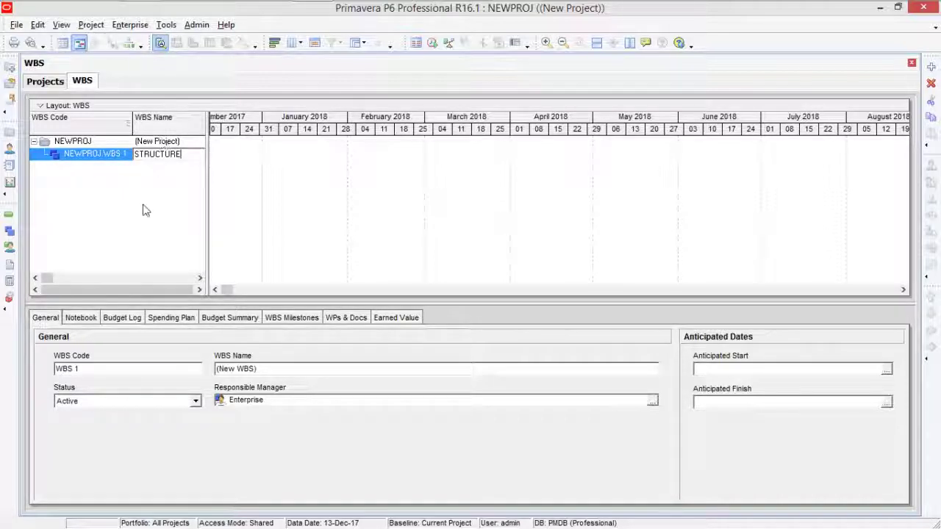
pyautogui.press('Return')
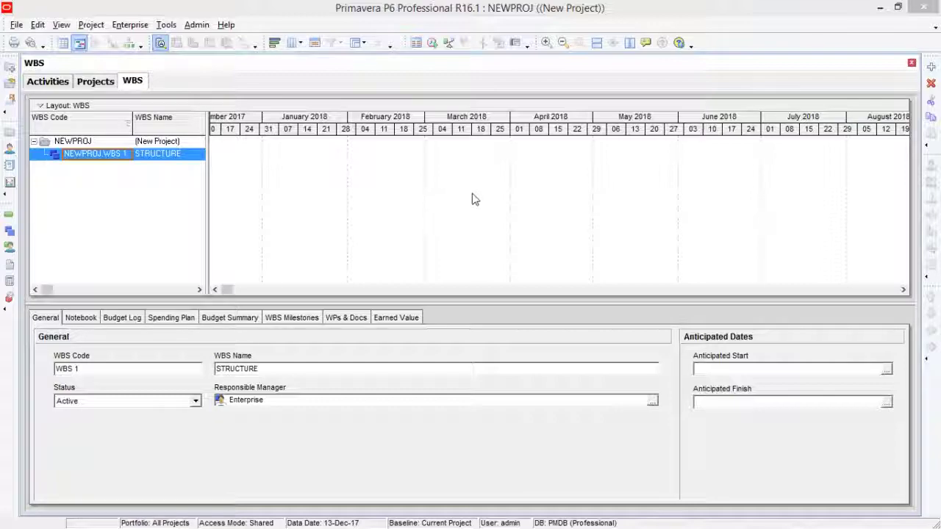
# Open NEWPROJ from the Projects list and select its WBS 1 STRUCTURE band.
pyautogui.click(95, 82)
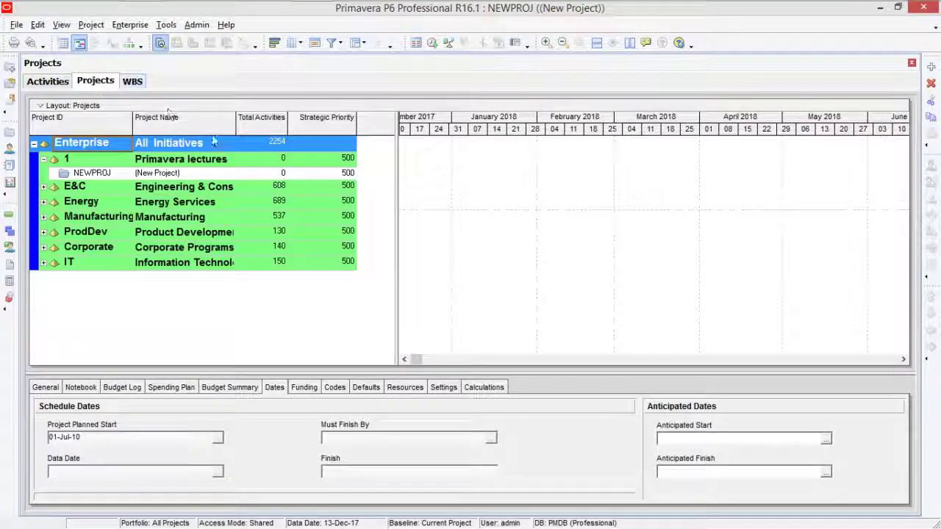
pyautogui.click(172, 177)
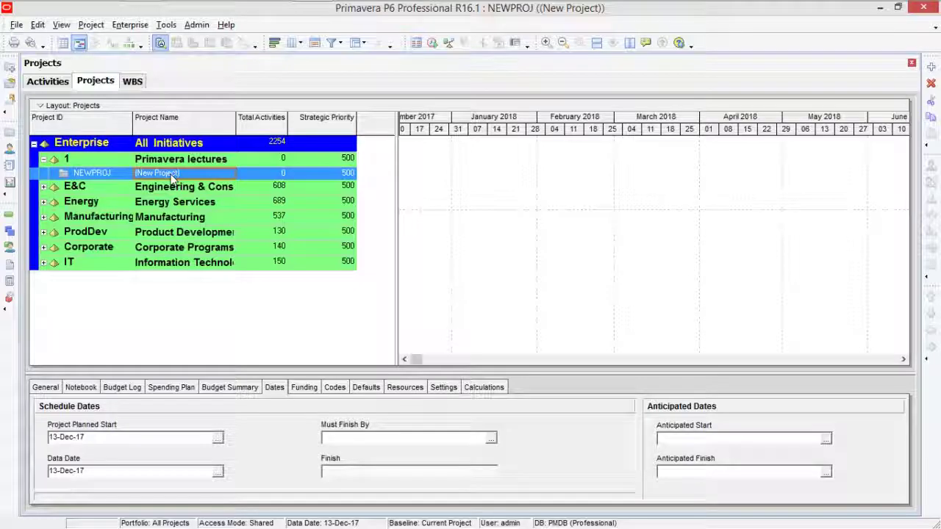
pyautogui.rightClick(171, 177)
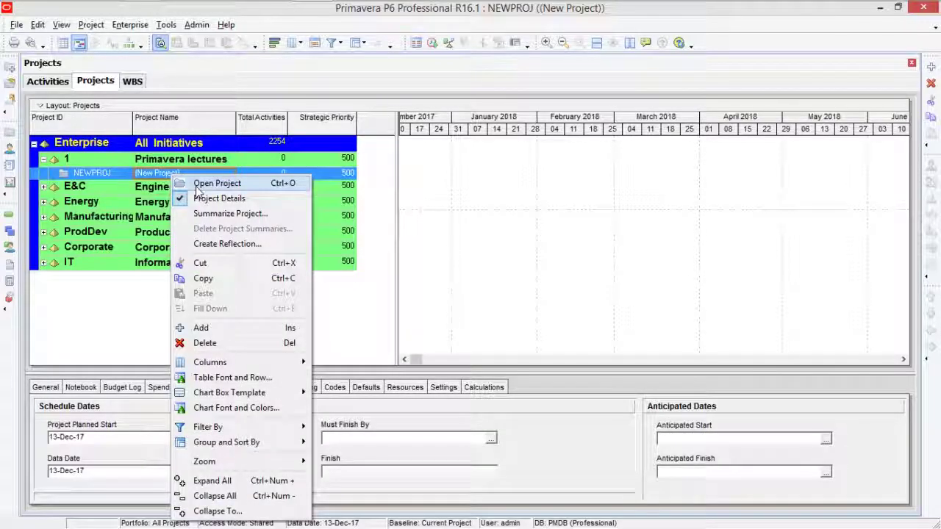
pyautogui.click(202, 184)
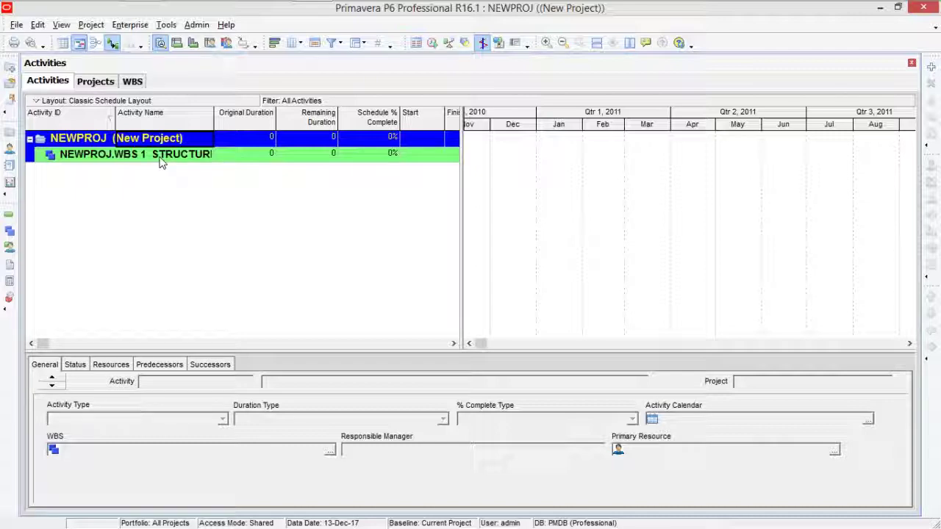
pyautogui.click(161, 158)
pyautogui.click(184, 157)
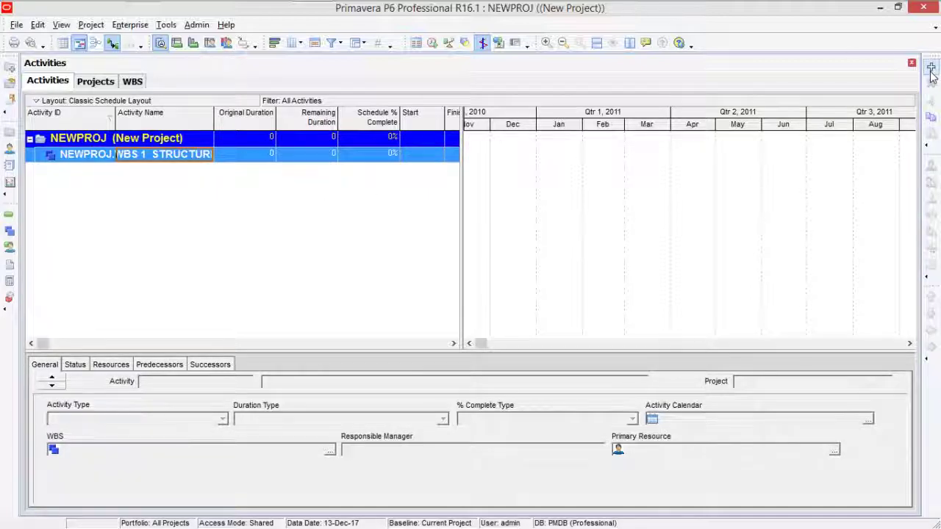
# Start a new activity under STRUCTURE and advance the wizard to the WBS page.
pyautogui.click(237, 159)
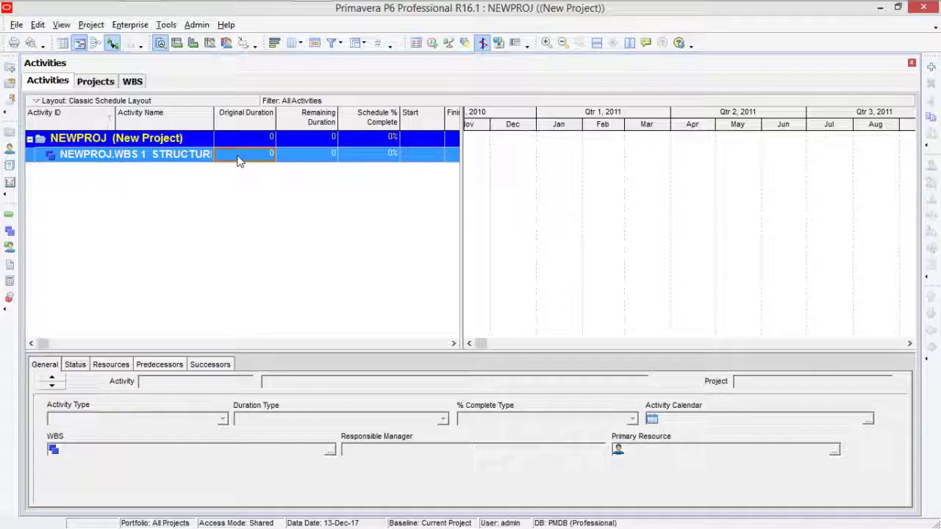
pyautogui.click(932, 67)
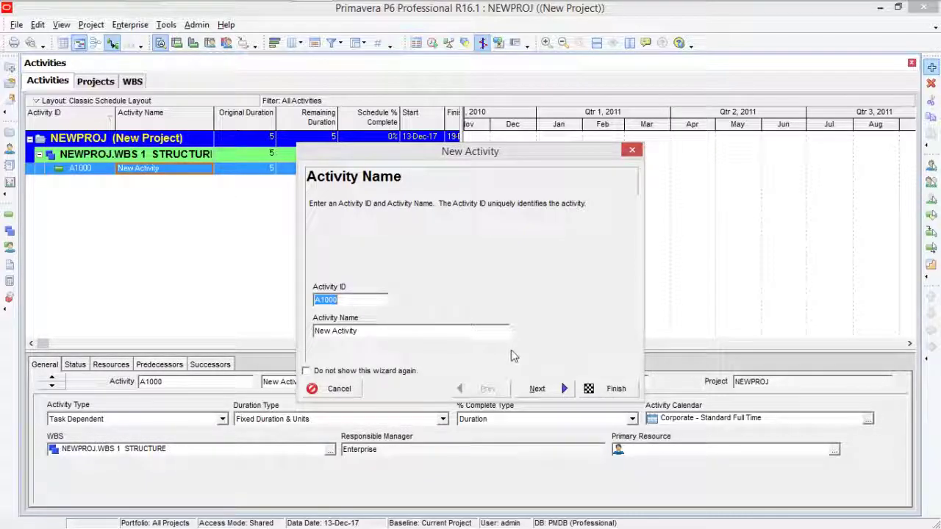
pyautogui.click(536, 390)
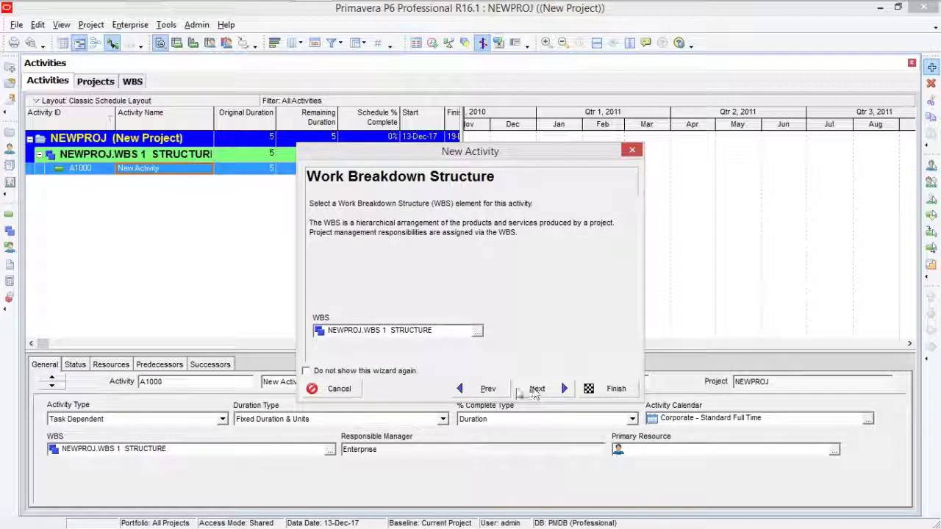
pyautogui.click(494, 389)
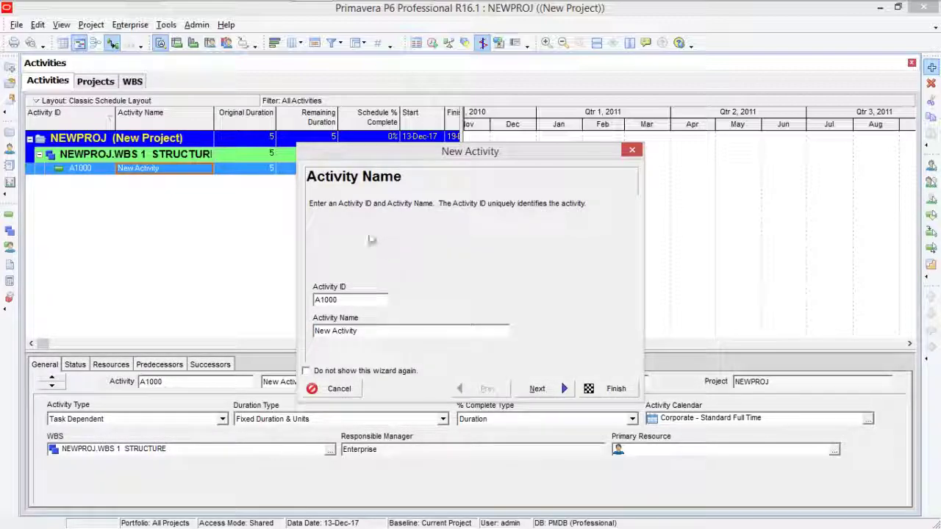
pyautogui.click(536, 389)
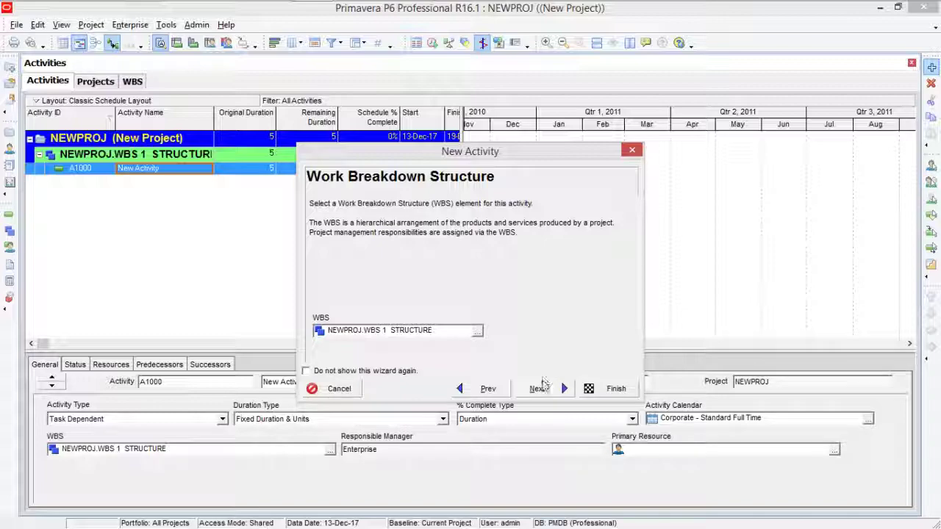
# Accept Task Dependent type, no resources and 5-day duration to finish A1000.
pyautogui.click(542, 390)
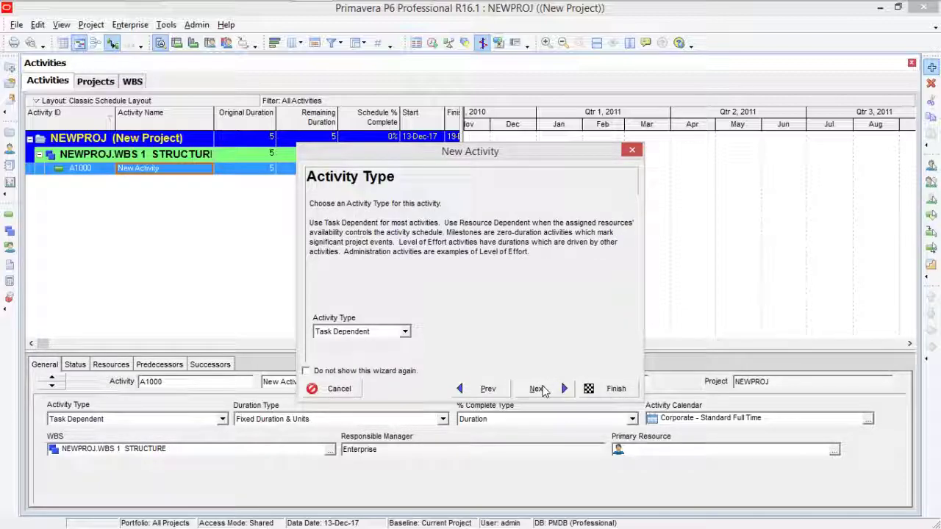
pyautogui.click(542, 389)
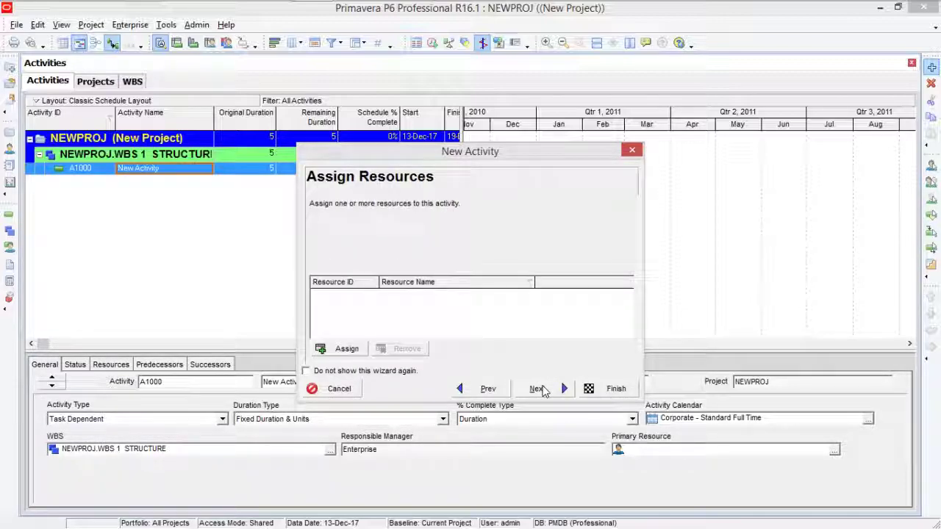
pyautogui.click(542, 389)
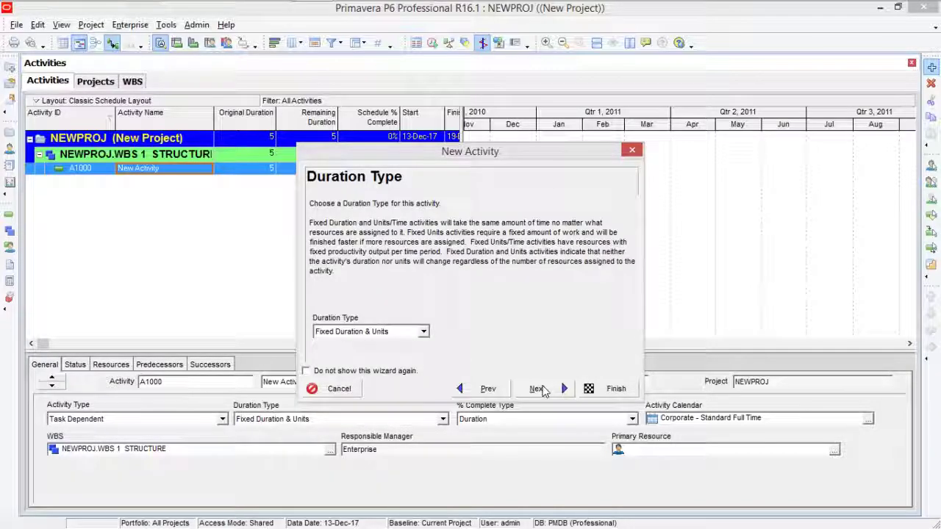
pyautogui.click(542, 389)
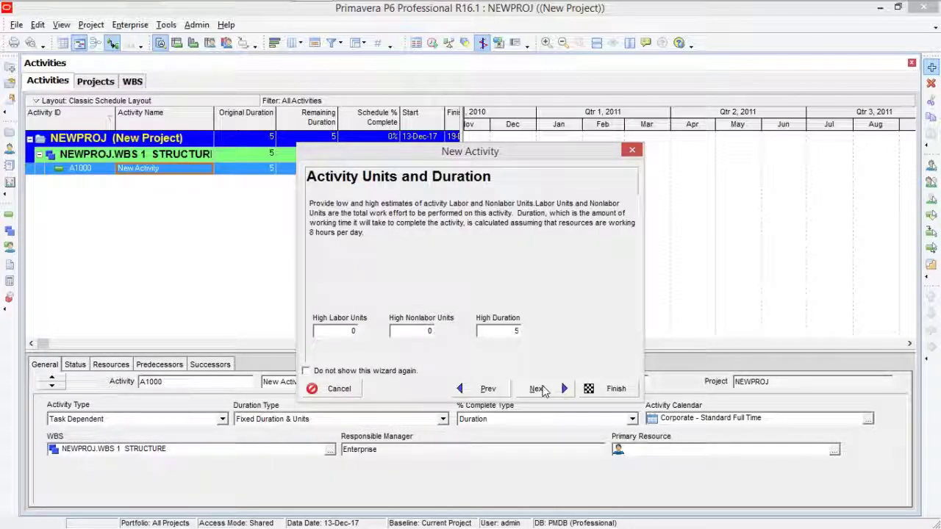
pyautogui.click(542, 389)
pyautogui.click(542, 390)
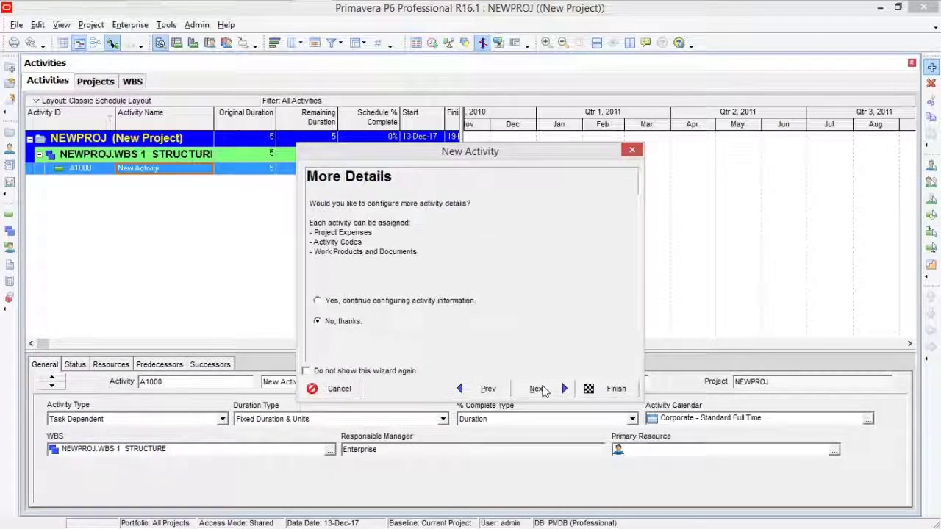
pyautogui.click(542, 390)
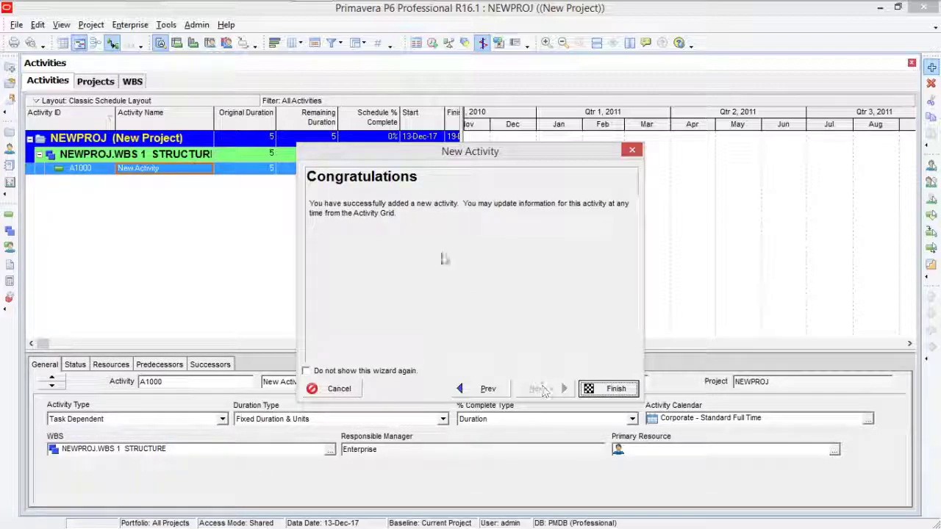
pyautogui.click(614, 390)
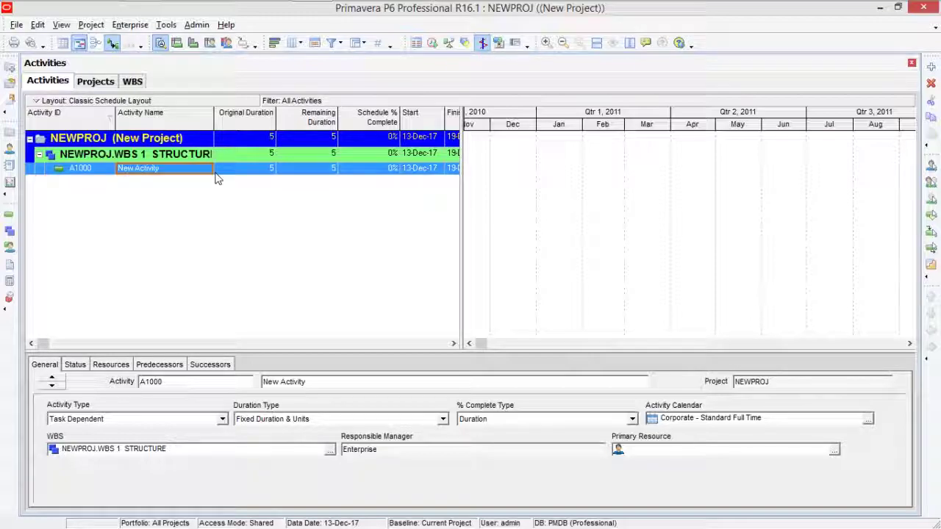
# Create activity A1010 under STRUCTURE, accepting every wizard default.
pyautogui.press('Tab')
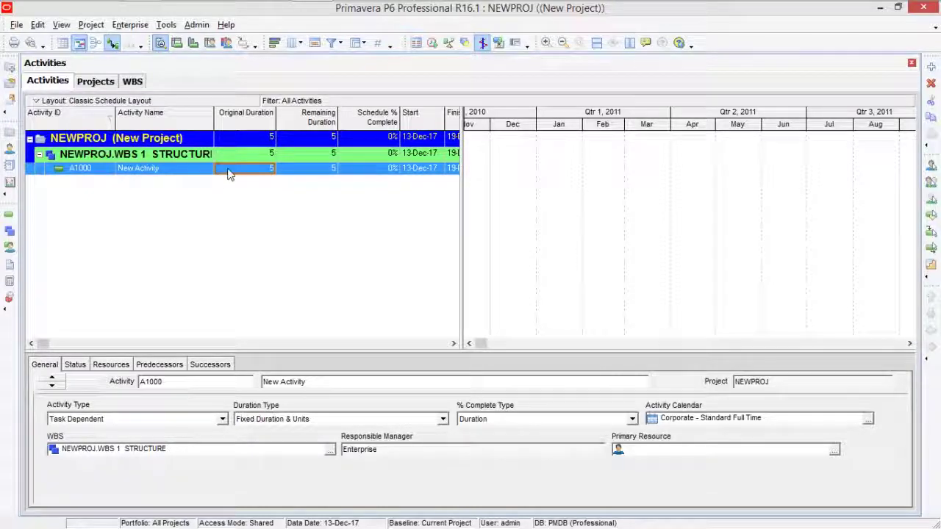
pyautogui.click(931, 67)
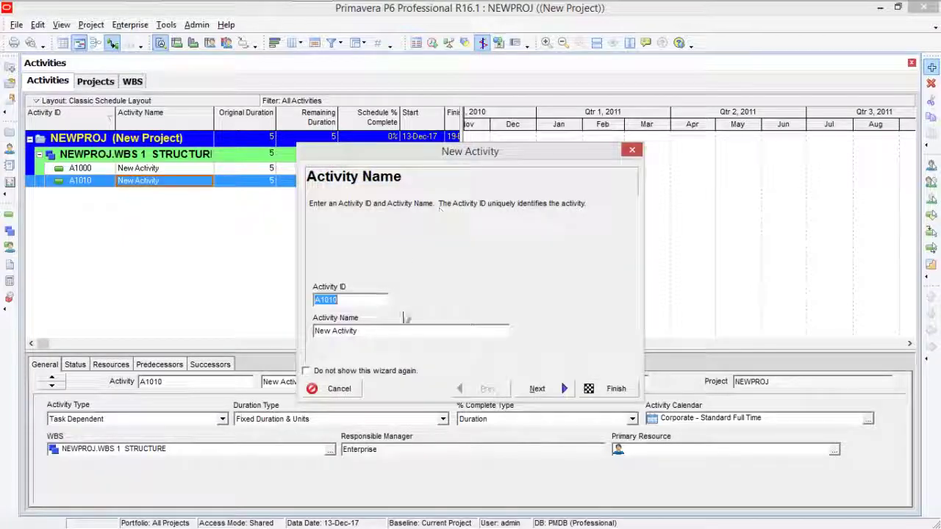
pyautogui.click(536, 389)
pyautogui.click(538, 392)
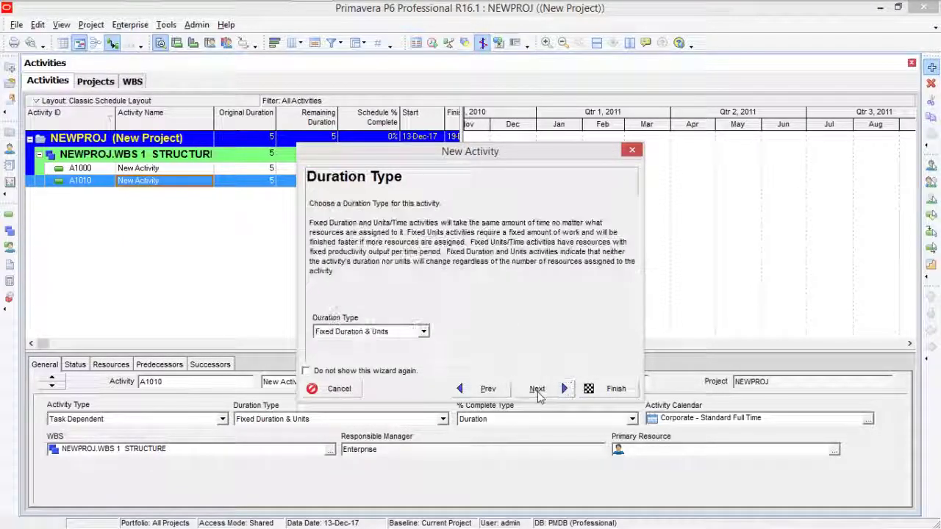
pyautogui.click(538, 392)
pyautogui.click(538, 391)
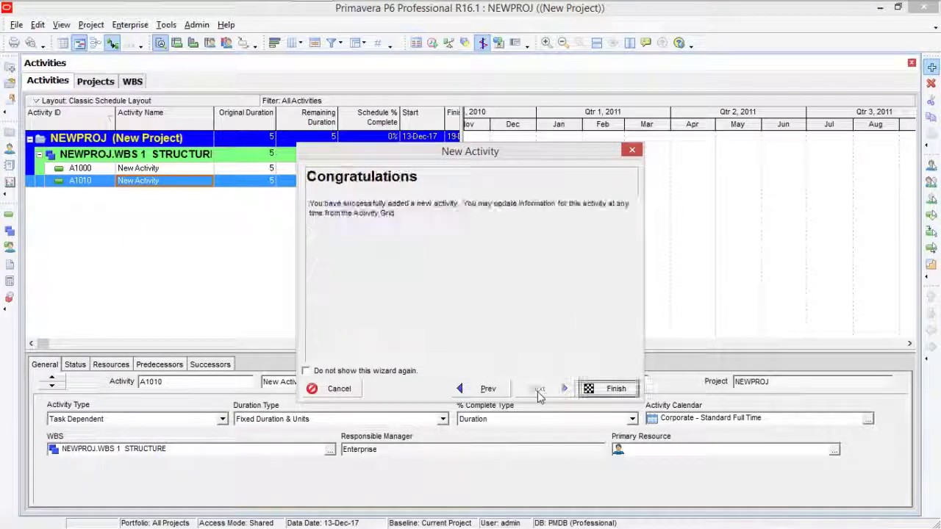
pyautogui.click(608, 389)
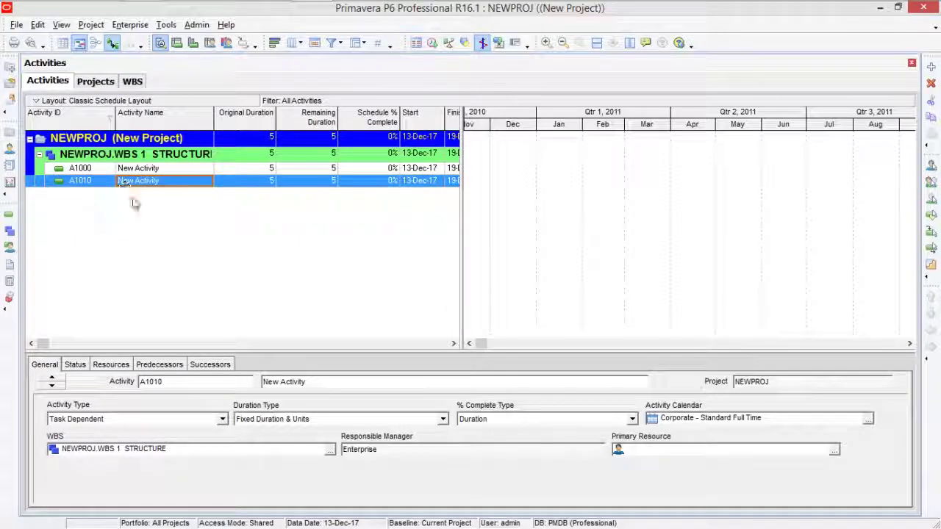